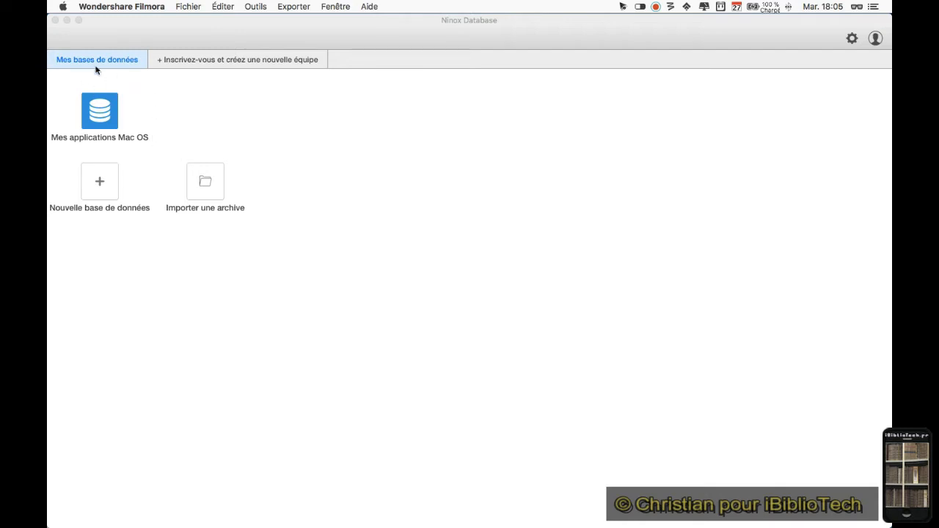
- View the templates offered for a new database, without creating one
click(195, 6)
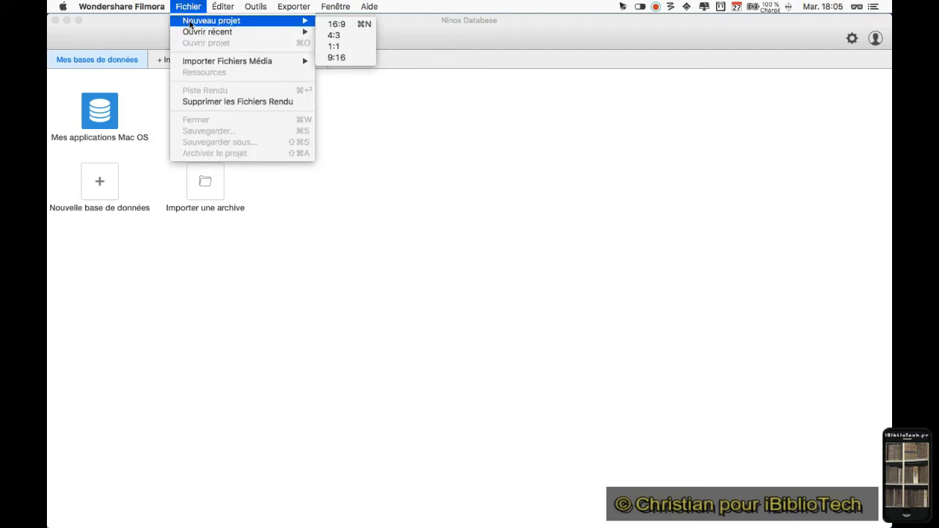
click(147, 95)
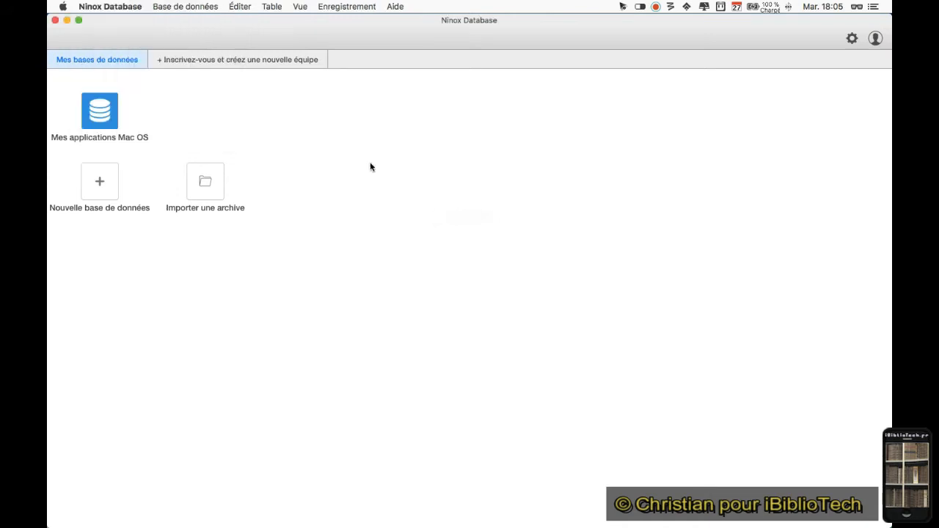
click(201, 6)
click(197, 20)
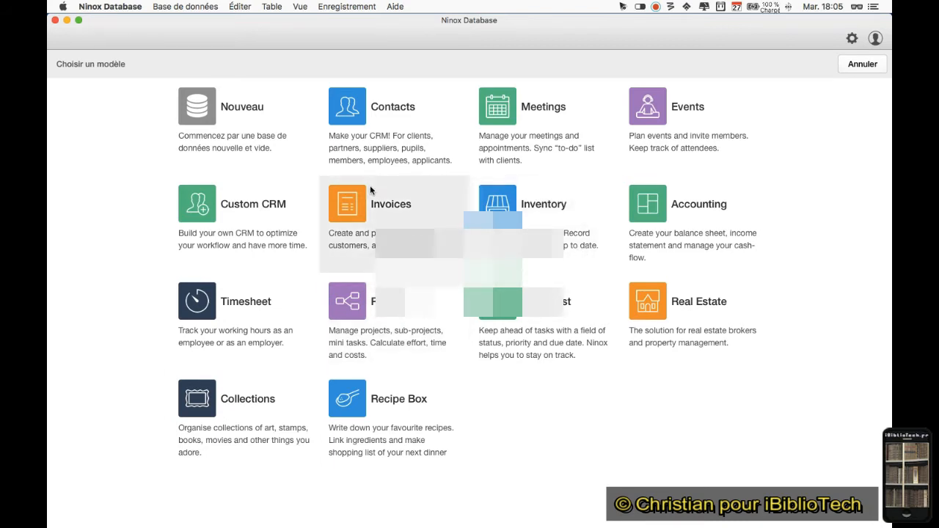
click(864, 64)
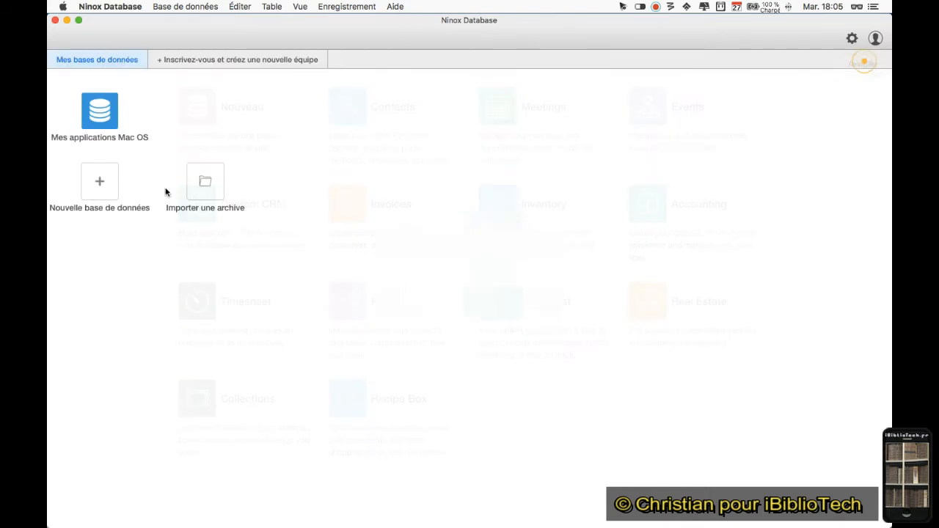
- Open the Mes applications Mac OS database and examine its Applications and Éditeurs tables, including the Ninox Database record, ending on Applications
click(103, 114)
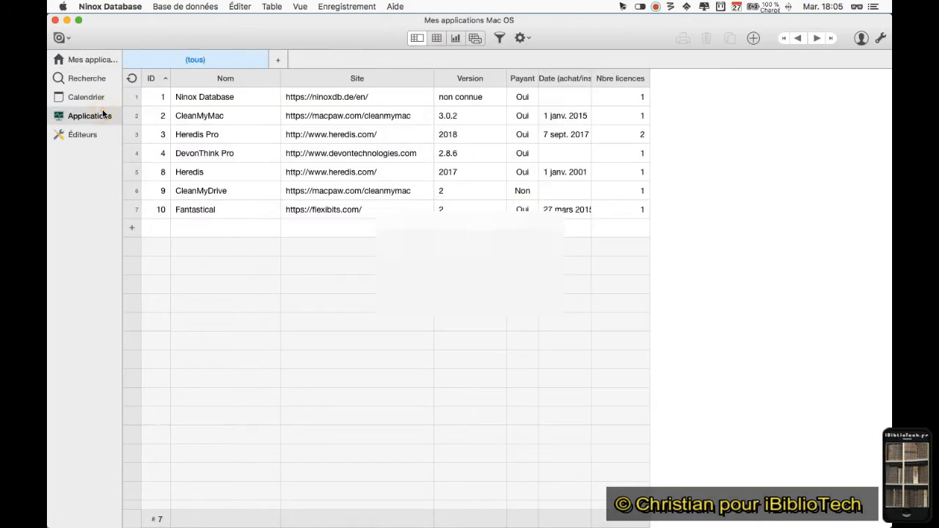
click(71, 61)
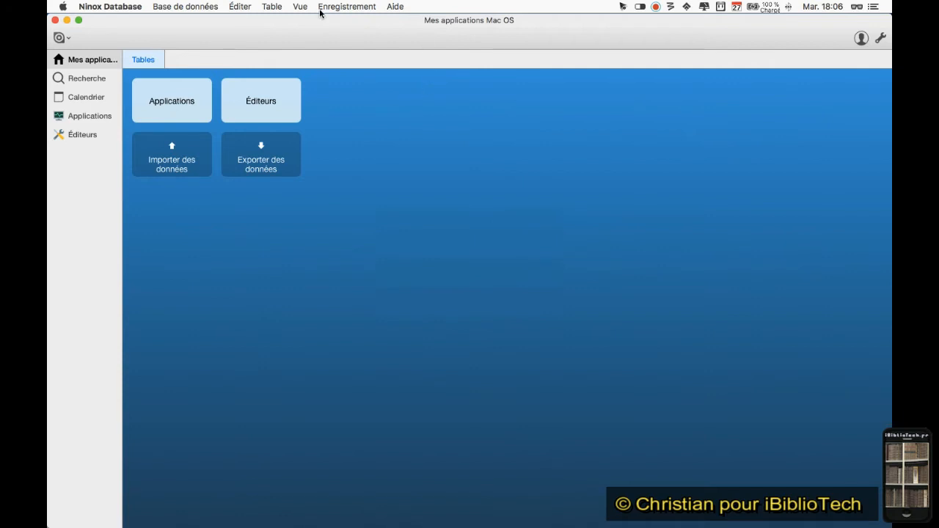
click(159, 102)
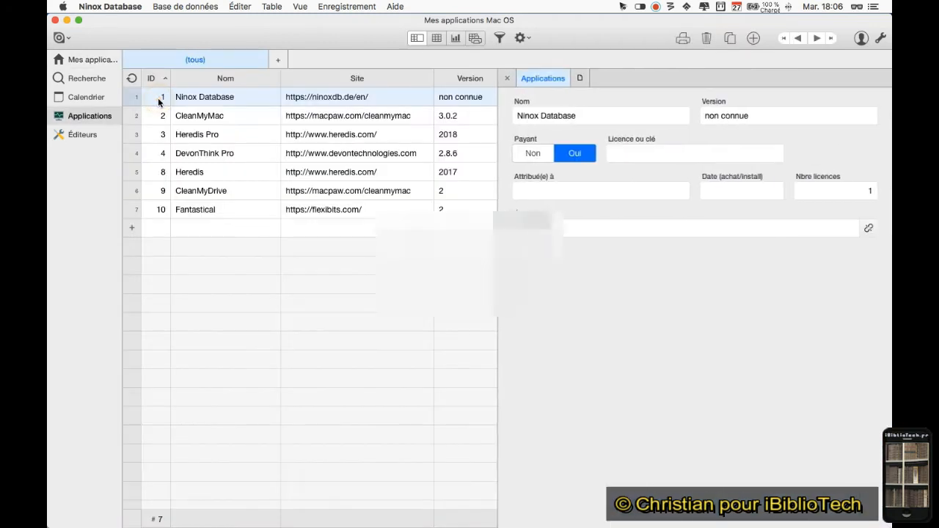
click(506, 77)
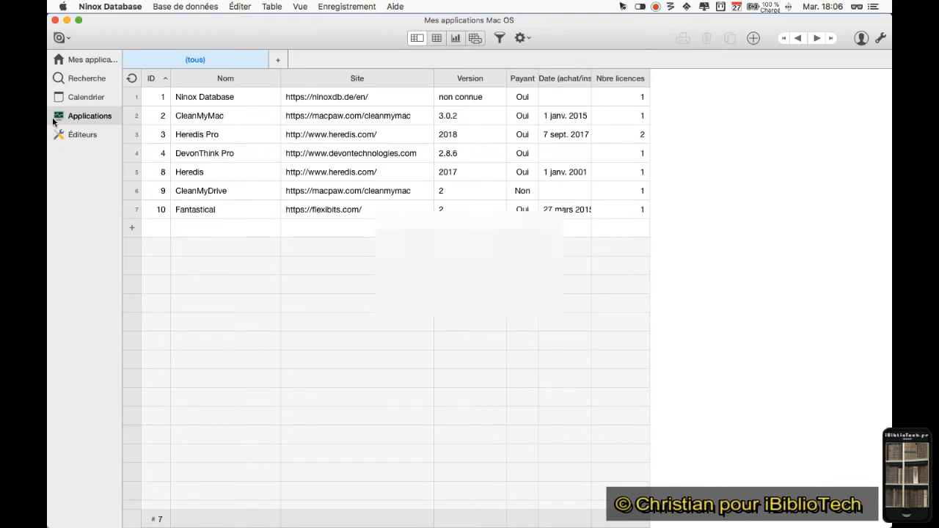
click(80, 135)
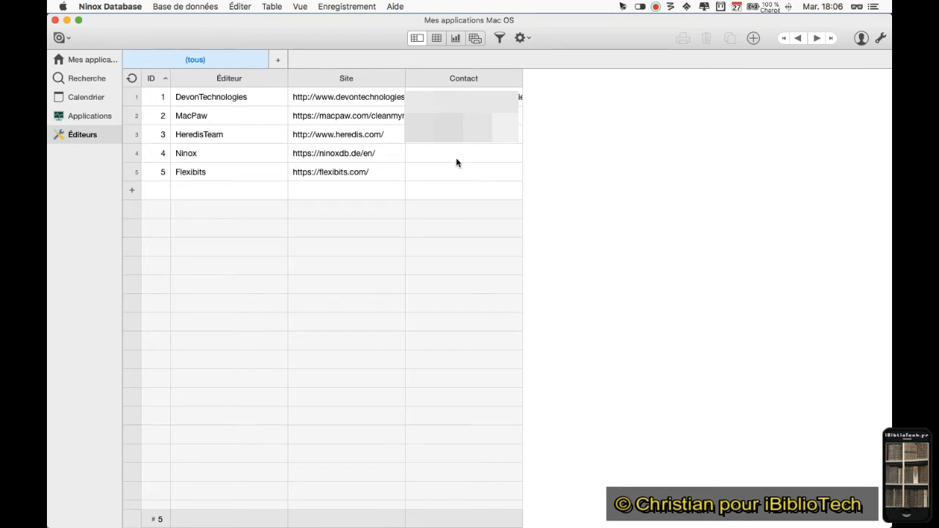
click(91, 116)
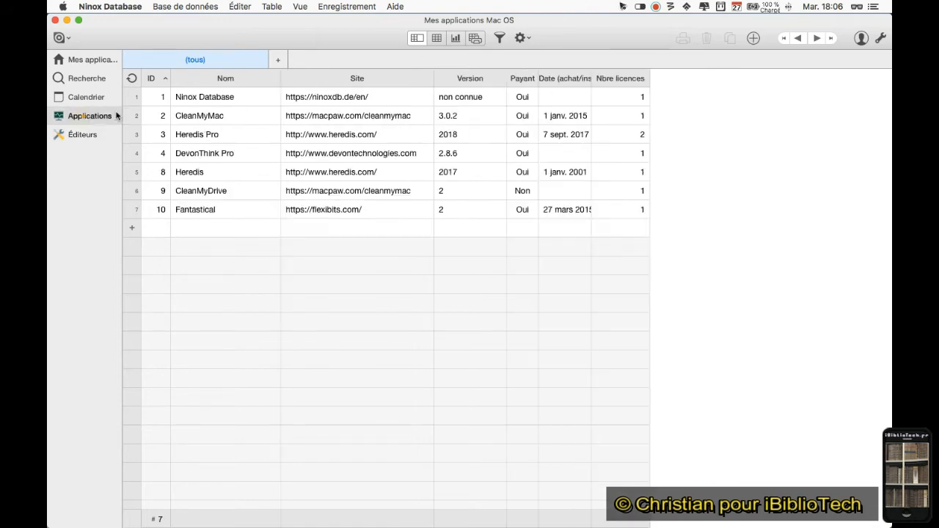
- Add an image field named Logo directly below Nom in the Applications table's field list
click(522, 38)
click(543, 60)
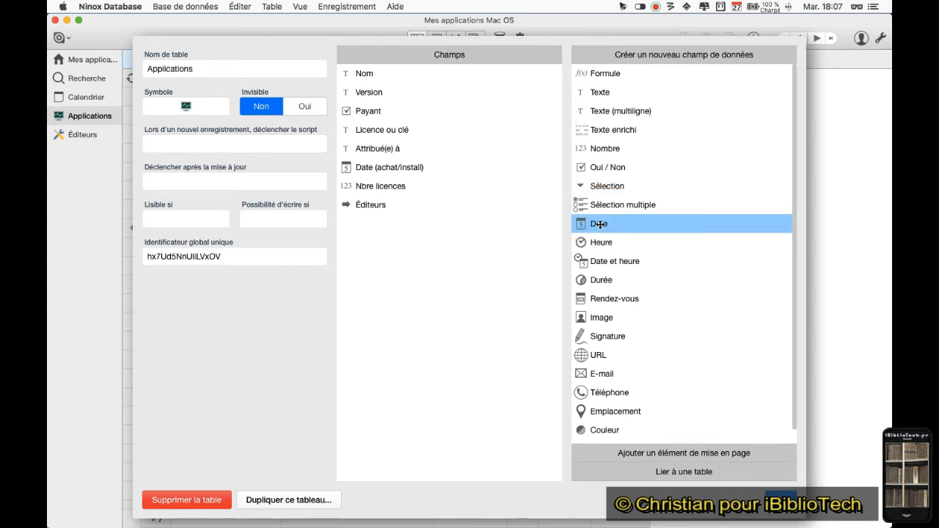
drag(598, 317, 408, 94)
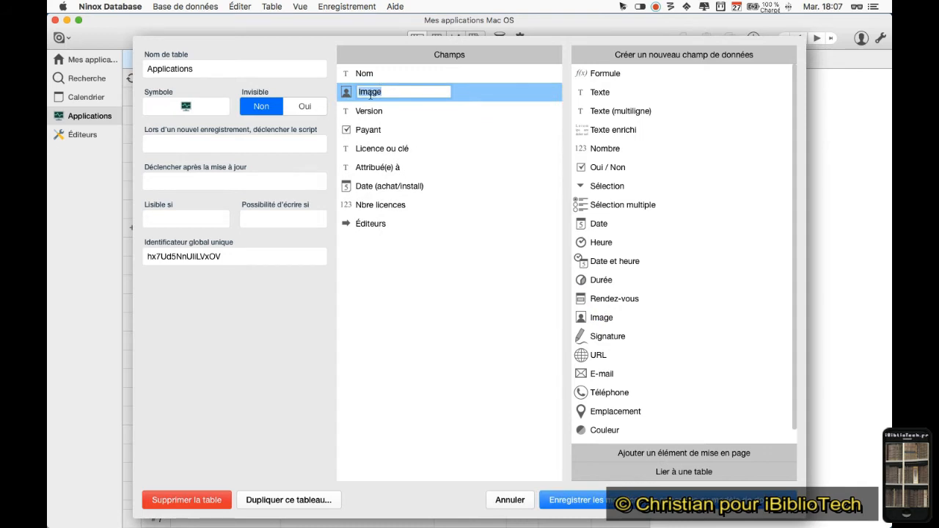
text(Logo)
key(Return)
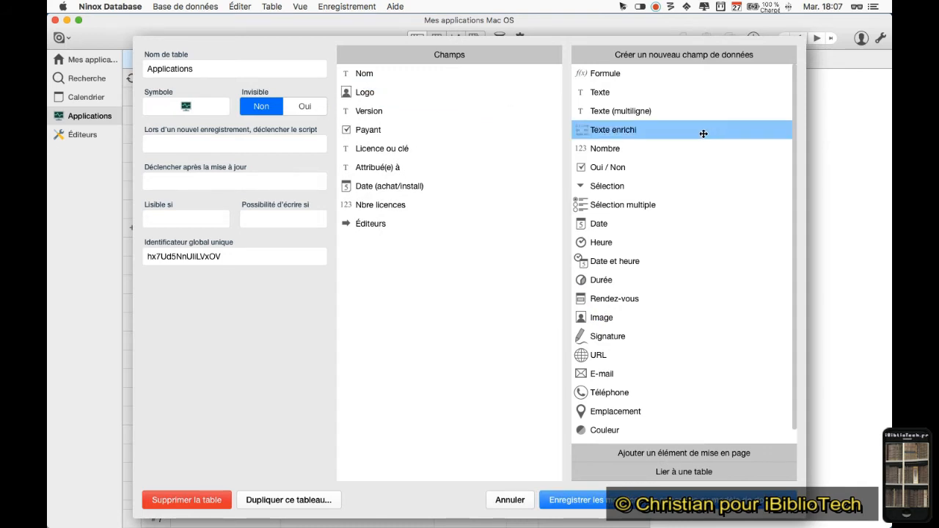
- Examine the display condition of the Licence ou clé field in the visual formula editor
click(388, 155)
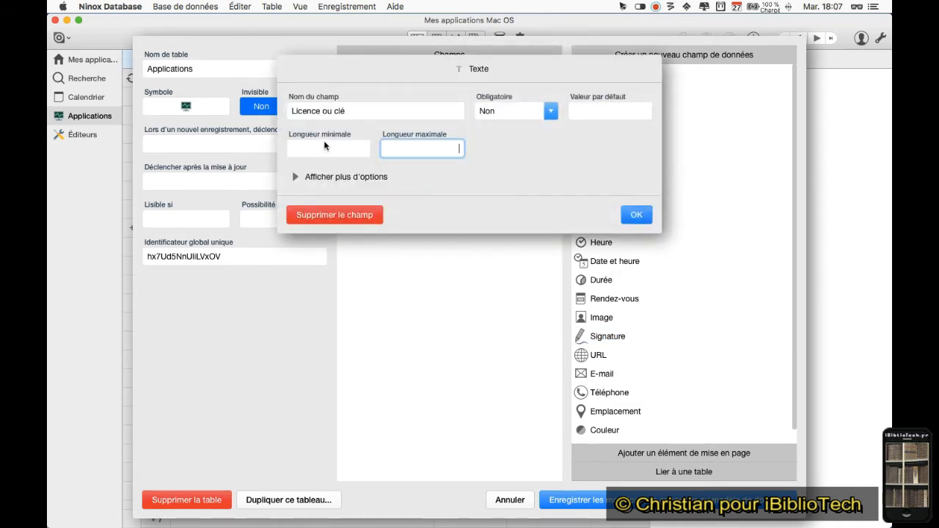
click(301, 175)
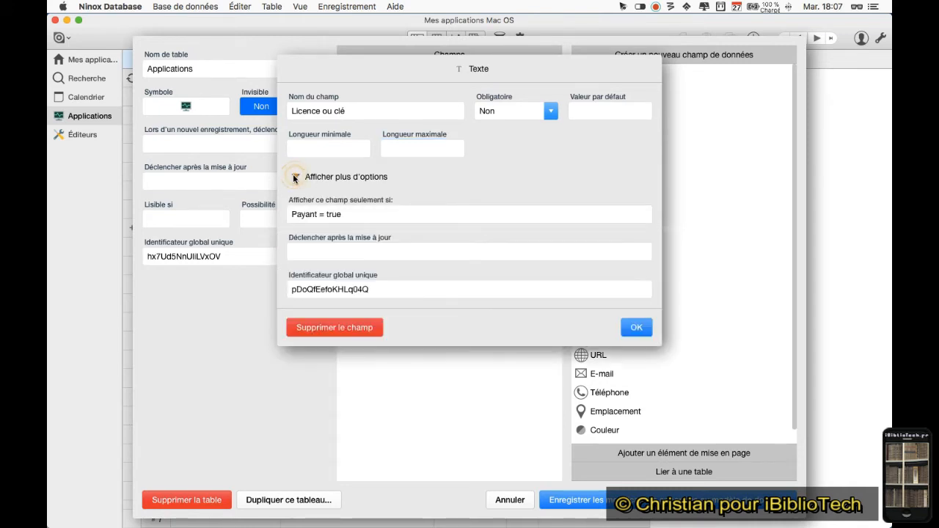
click(381, 214)
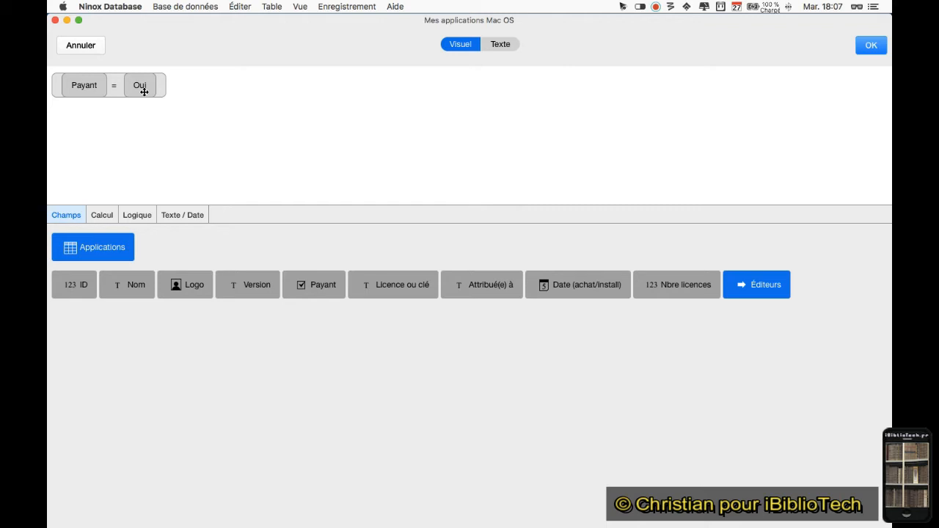
click(870, 45)
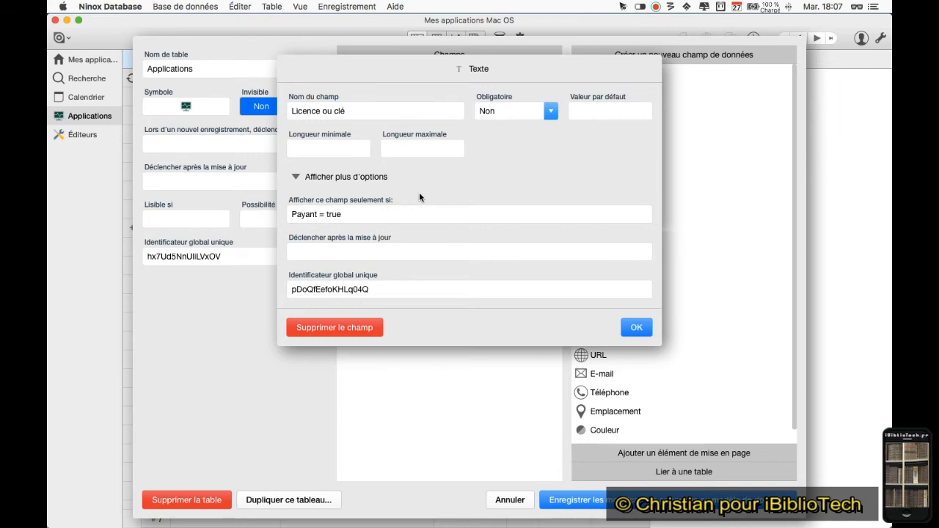
click(636, 327)
- Examine the additional options and display condition of the Attribué(e) à field
click(362, 168)
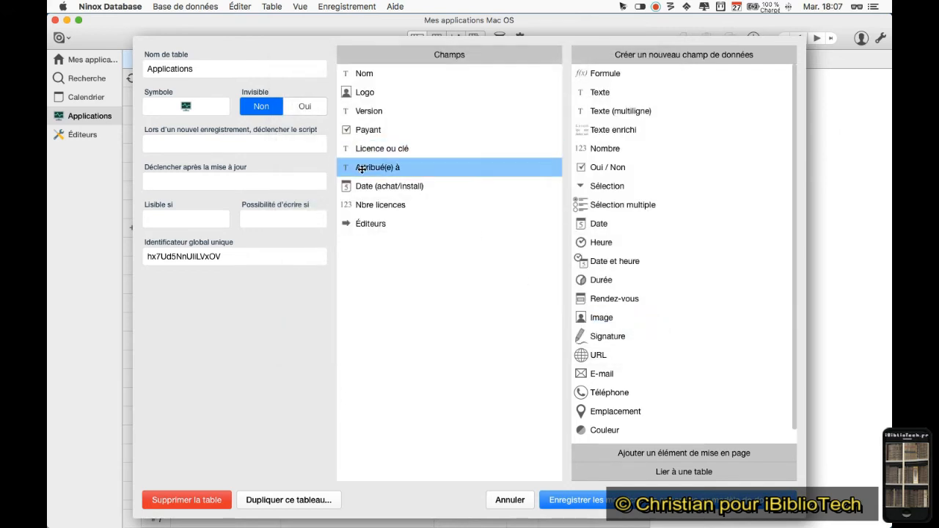
double_click(362, 168)
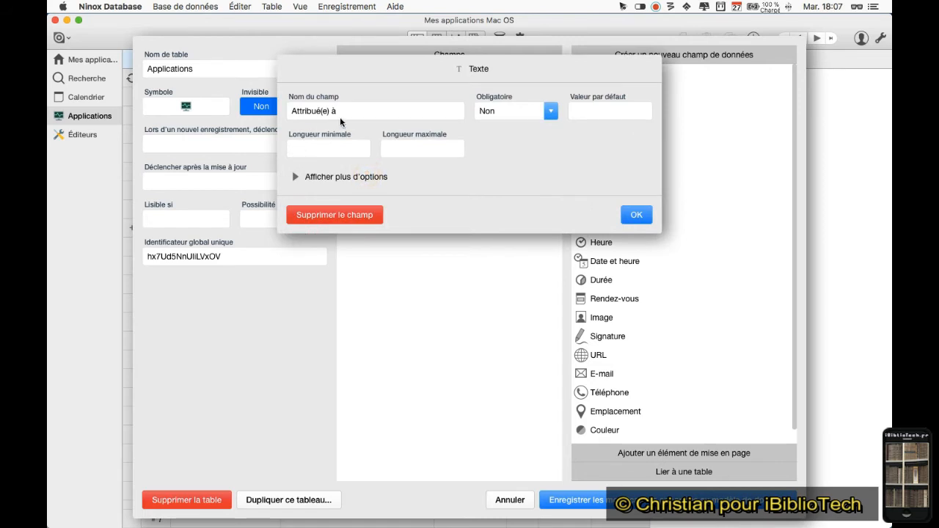
click(294, 176)
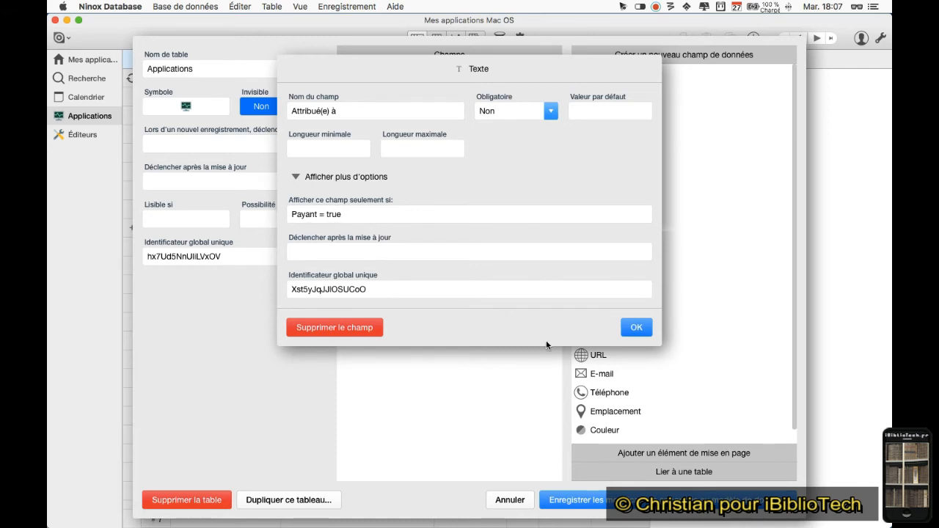
click(636, 328)
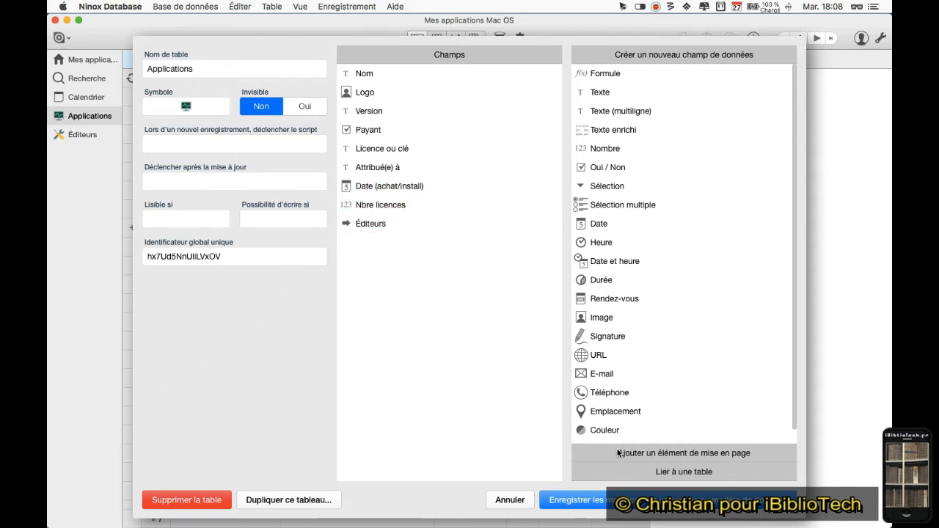
- Make the Éditeurs relation mandatory and save the changes to the Applications table
click(374, 222)
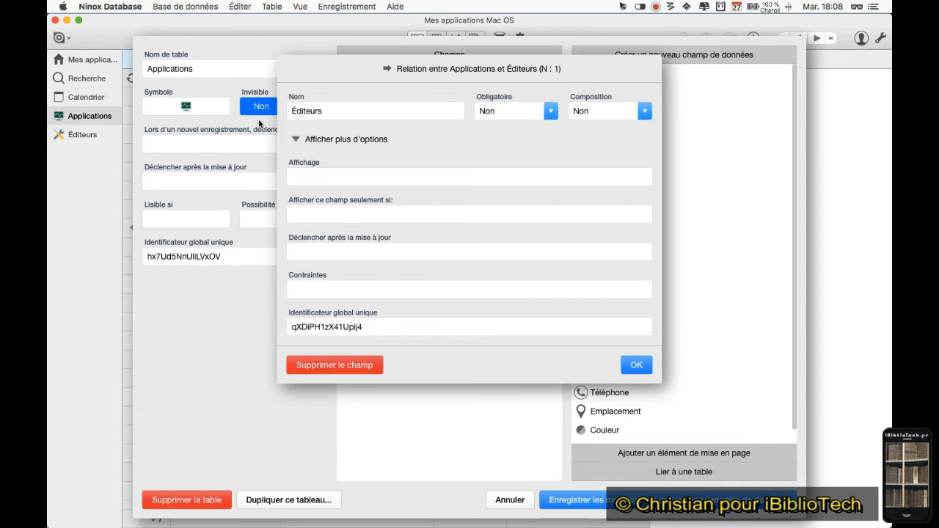
click(545, 111)
click(505, 132)
click(637, 364)
click(625, 491)
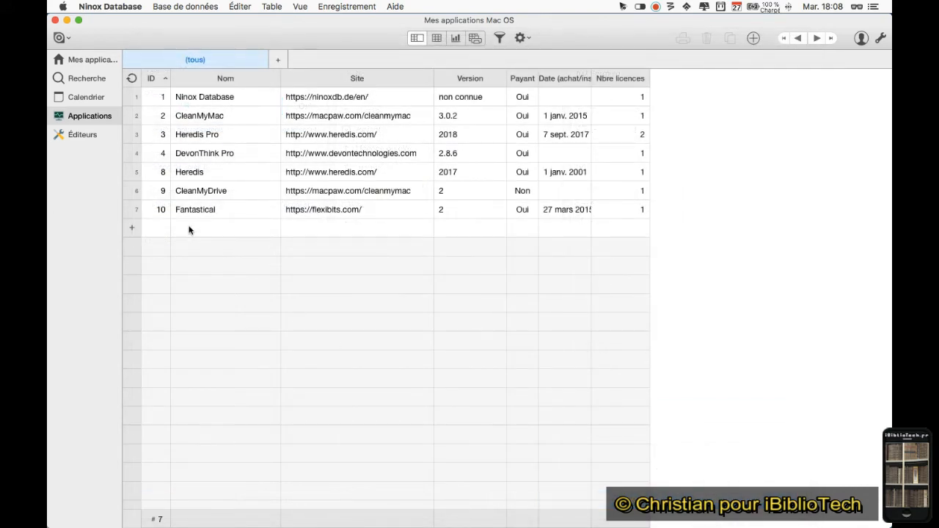
- Add an application record named "Ma nouvelle application", version Beta 0.8, dated 27 févr. 2018, with Payant set to Non
click(189, 228)
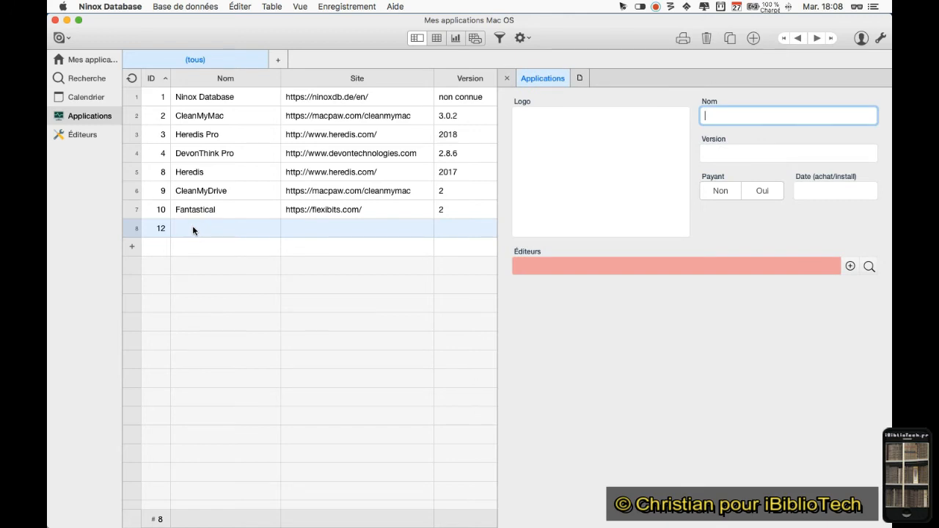
text(Ma nouvelle application)
key(Tab)
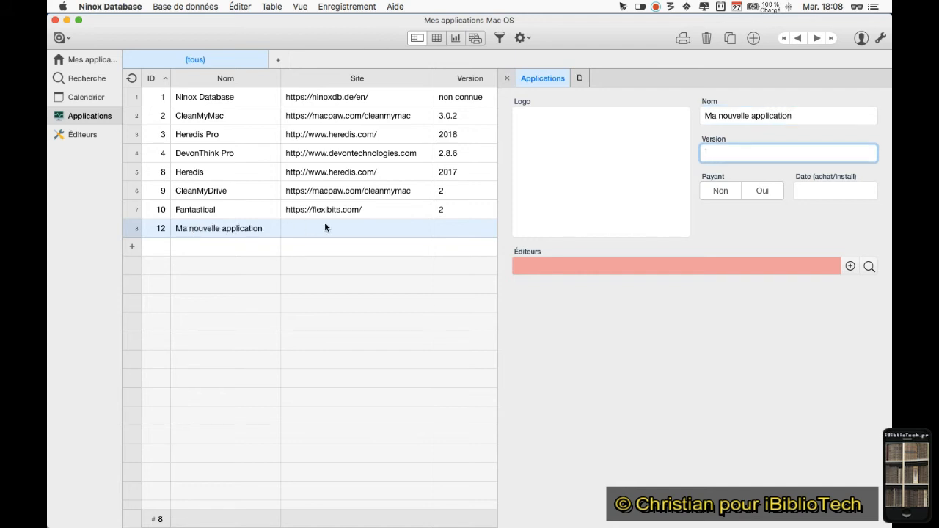
text(Beta 0.8)
key(Tab)
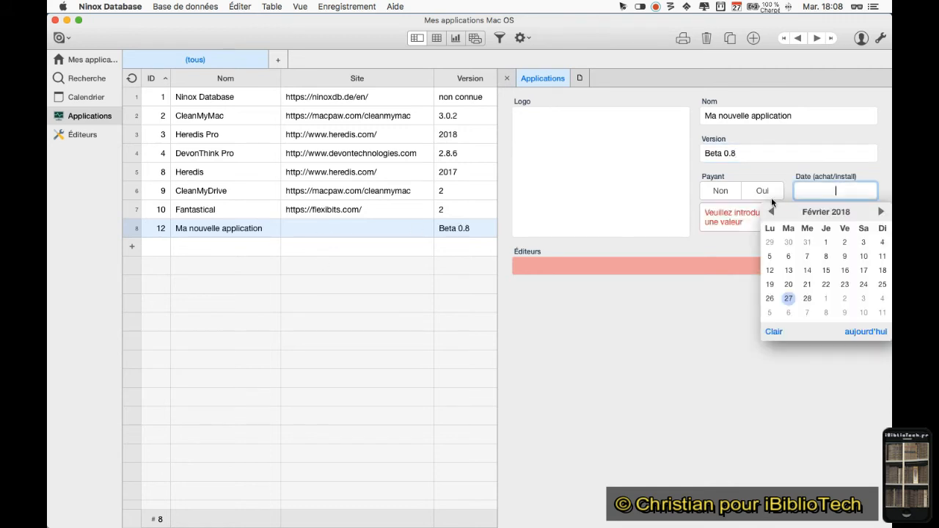
click(788, 299)
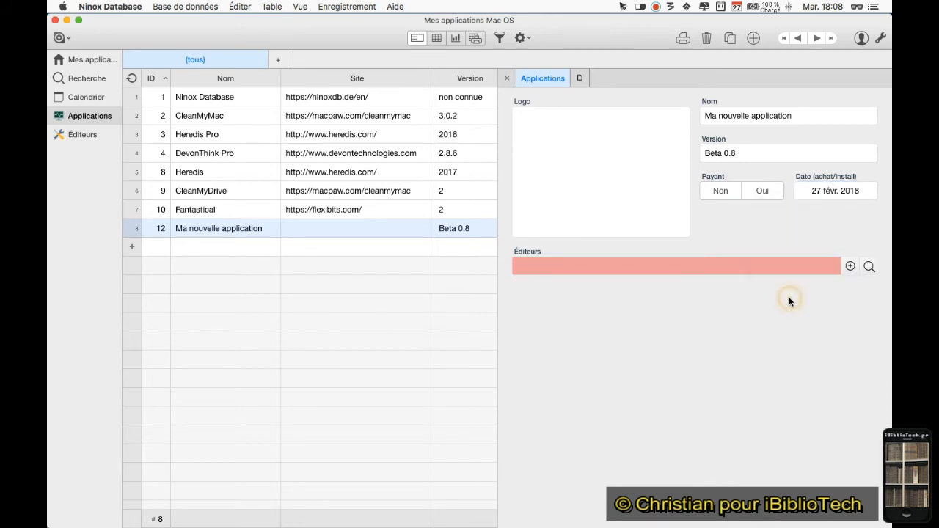
click(709, 192)
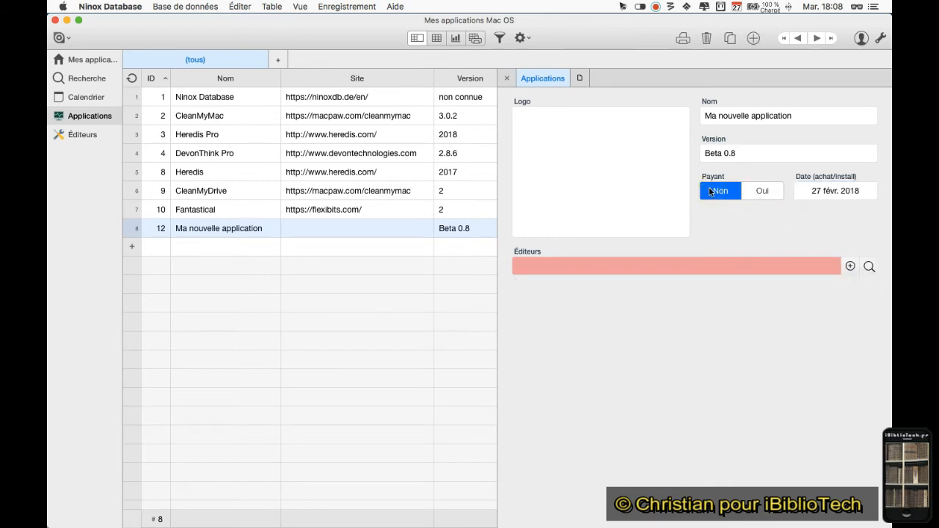
- Link the new record to the publisher Flexibits and load the fantastica…-large.jpg image as its logo
click(578, 269)
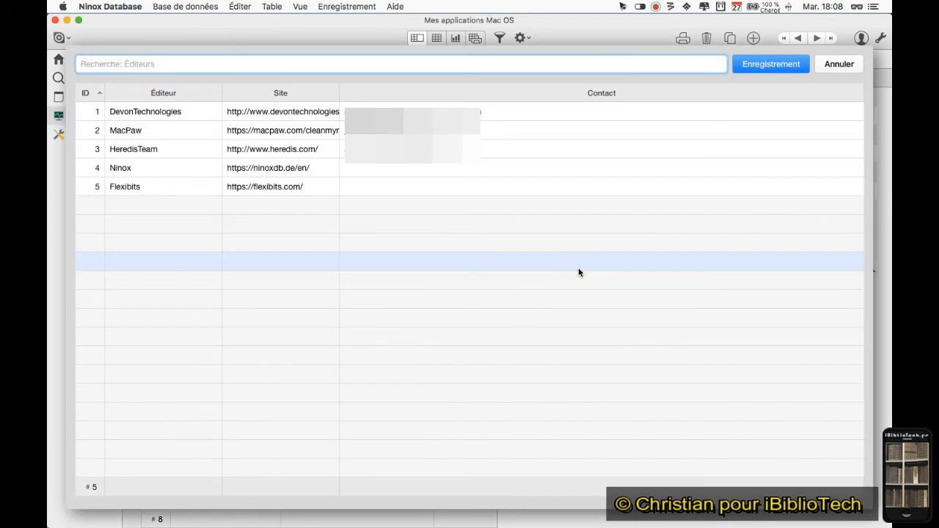
click(120, 187)
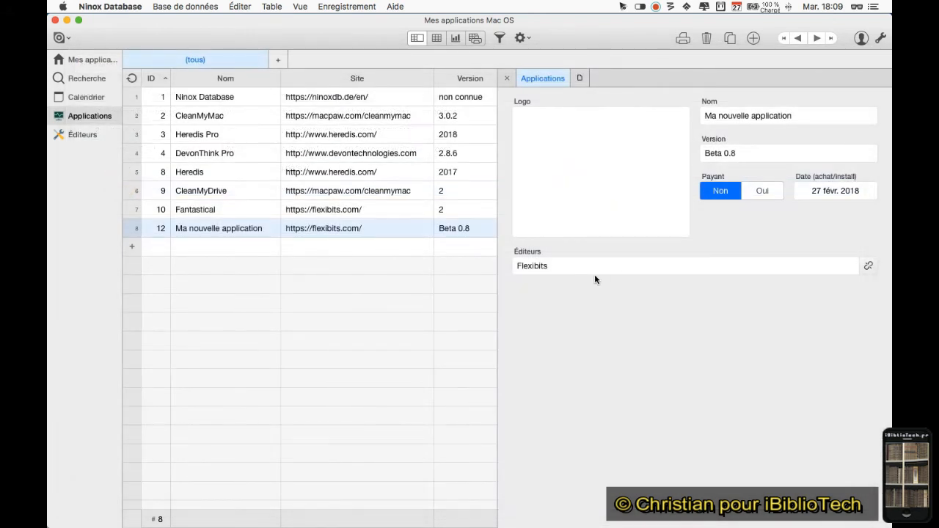
click(620, 151)
double_click(618, 151)
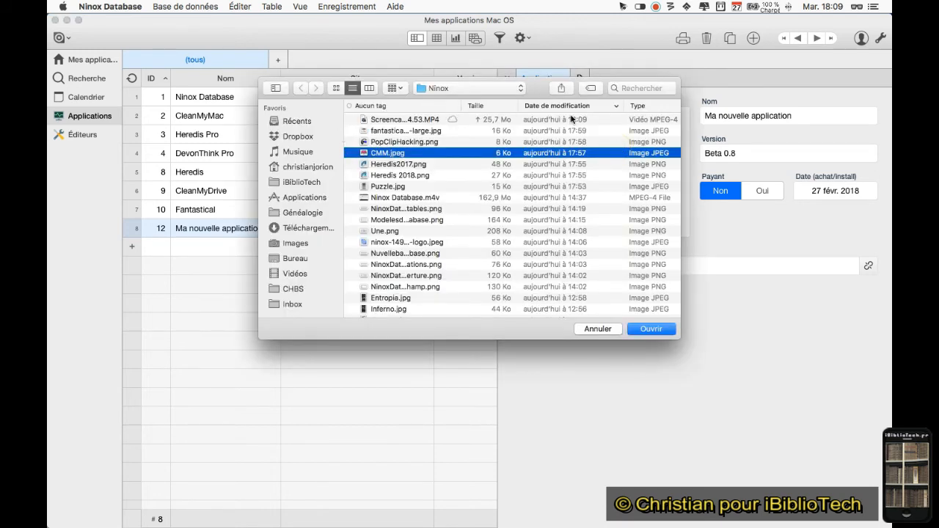
scroll(568, 110, right, 2)
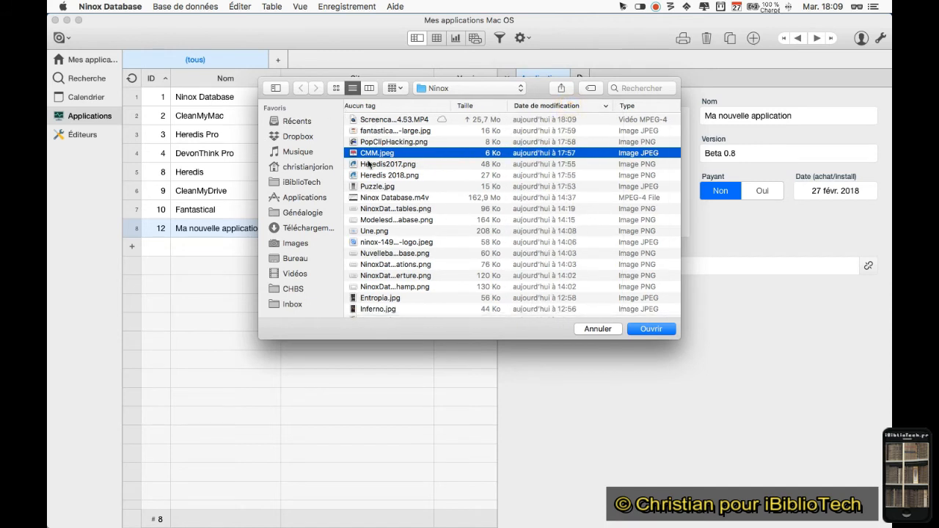
double_click(387, 129)
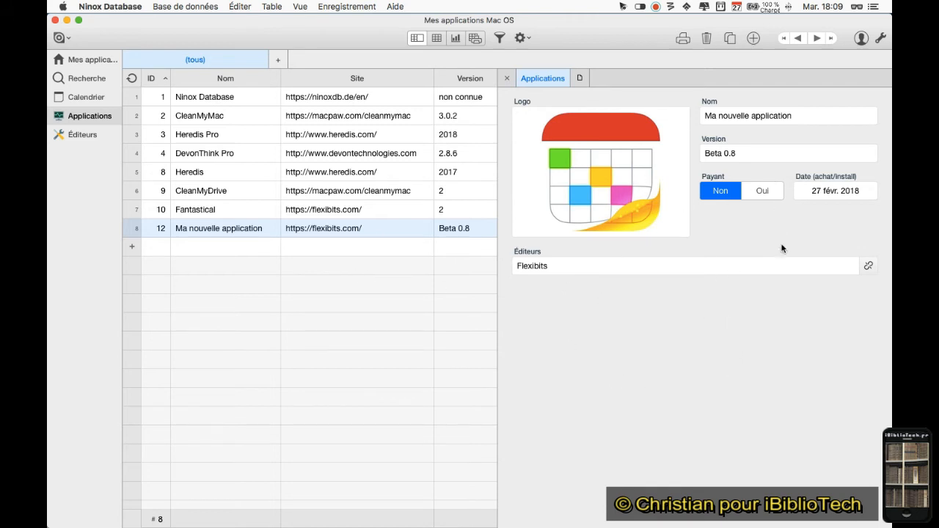
- Switch Payant to Oui to check the conditional licence fields, and set it back to Non
click(762, 191)
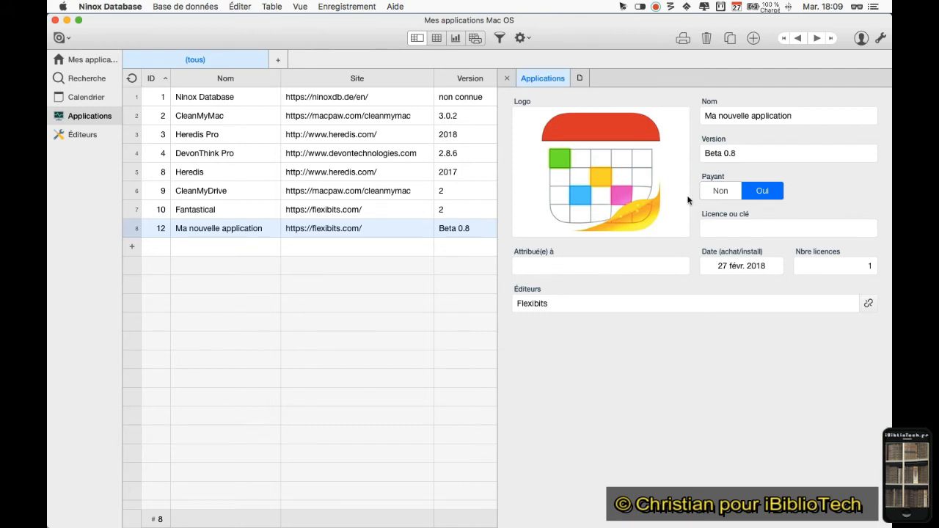
click(718, 193)
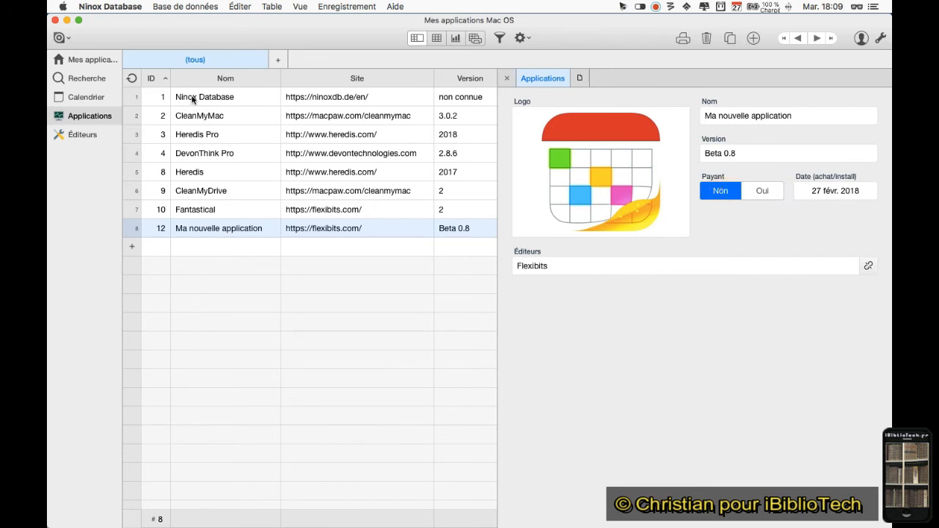
- Display the Applications records as a full-width table and as a bar chart, and close the Aperçu window
click(439, 41)
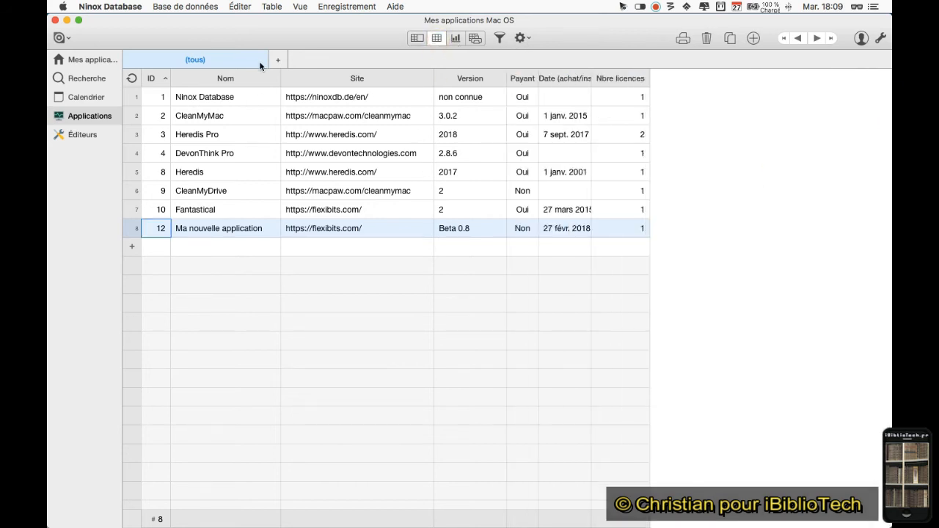
click(456, 39)
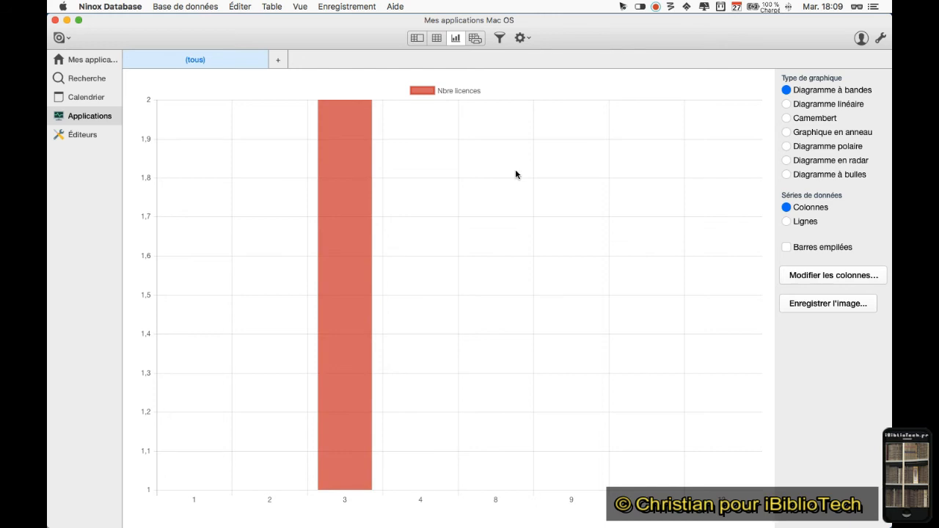
click(475, 40)
click(475, 41)
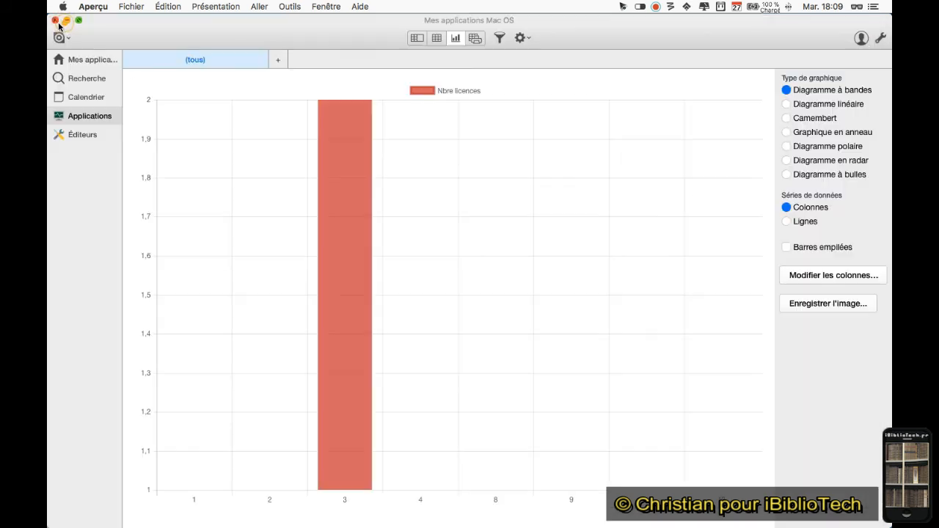
click(58, 23)
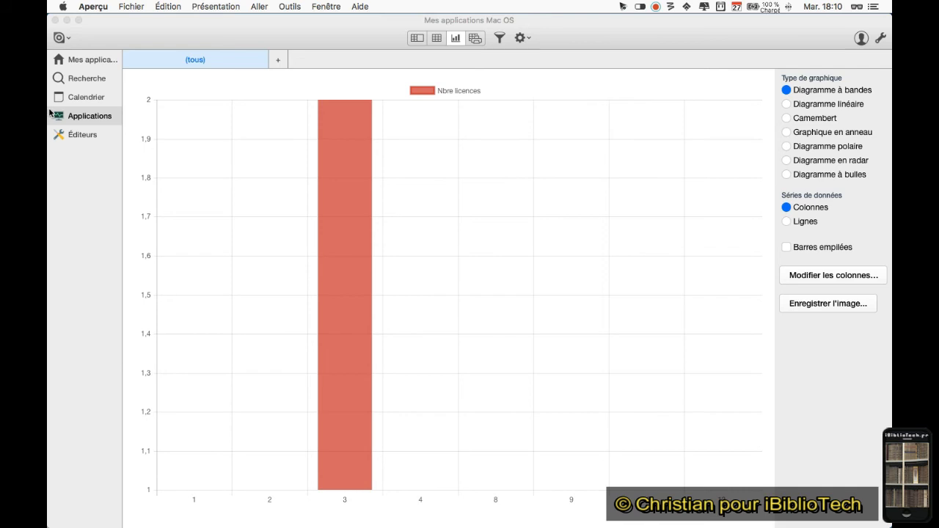
- Show the February 2018 calendar of application dates and review the commands for archiving, copying and renaming the database
click(76, 98)
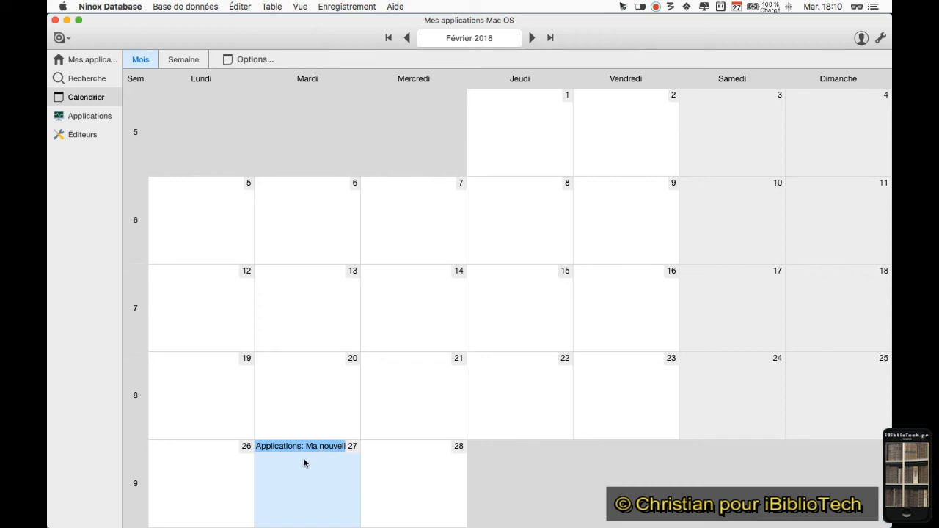
click(67, 39)
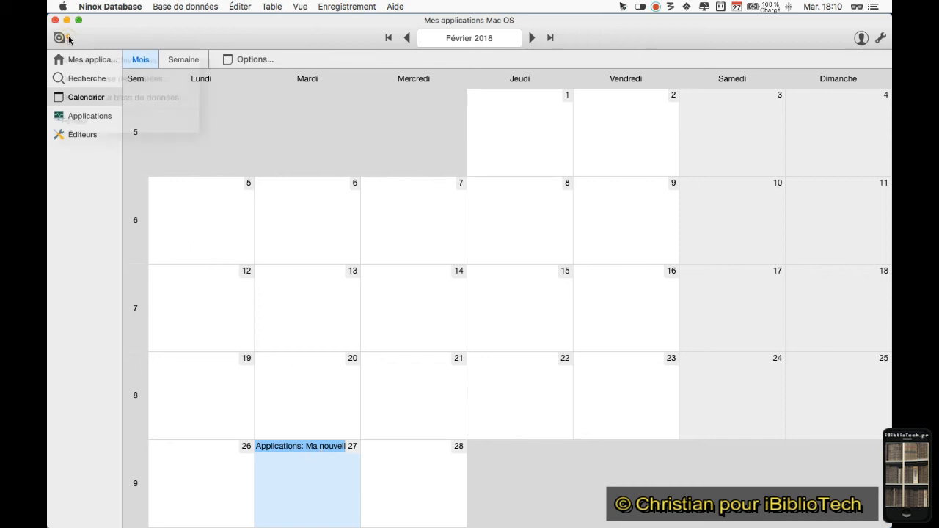
click(321, 126)
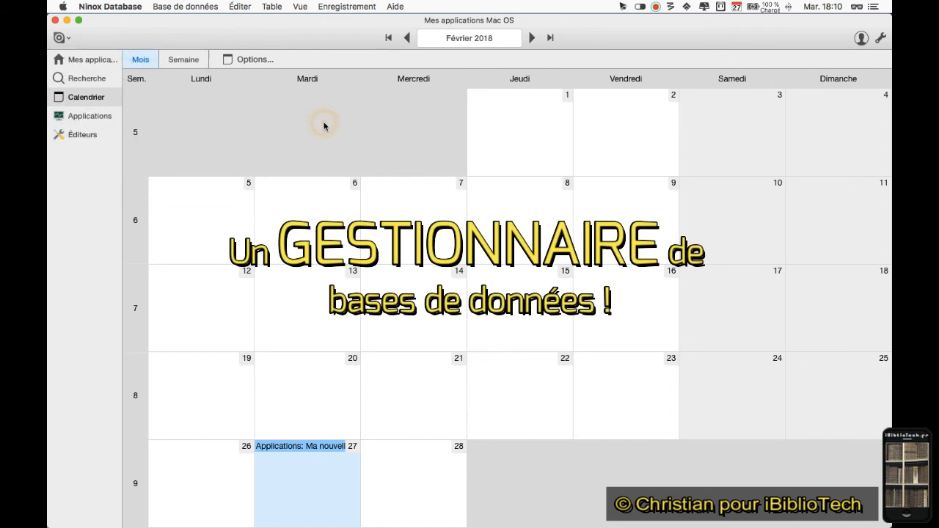
click(59, 38)
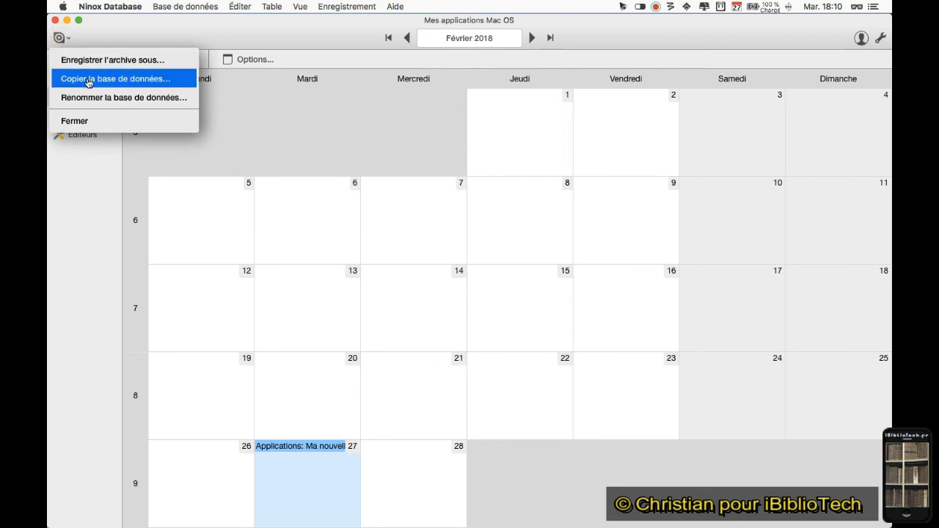
click(111, 198)
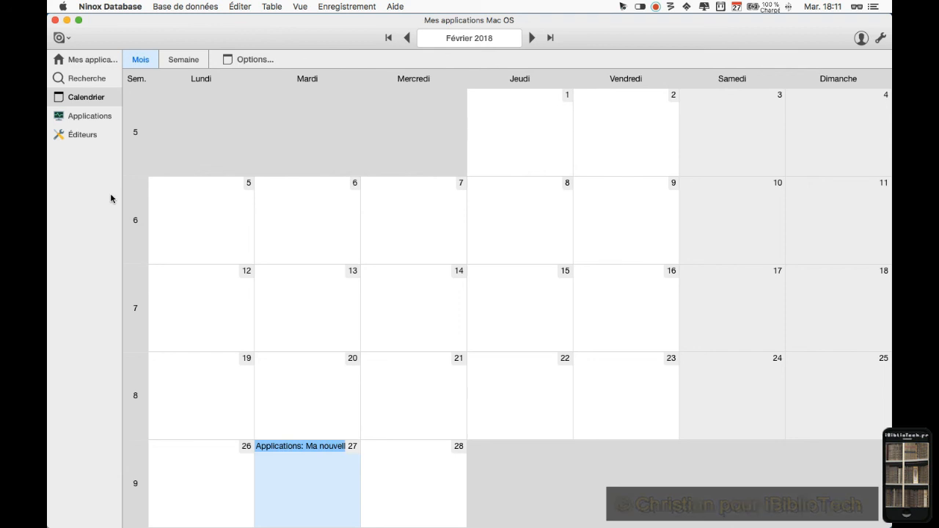
click(657, 7)
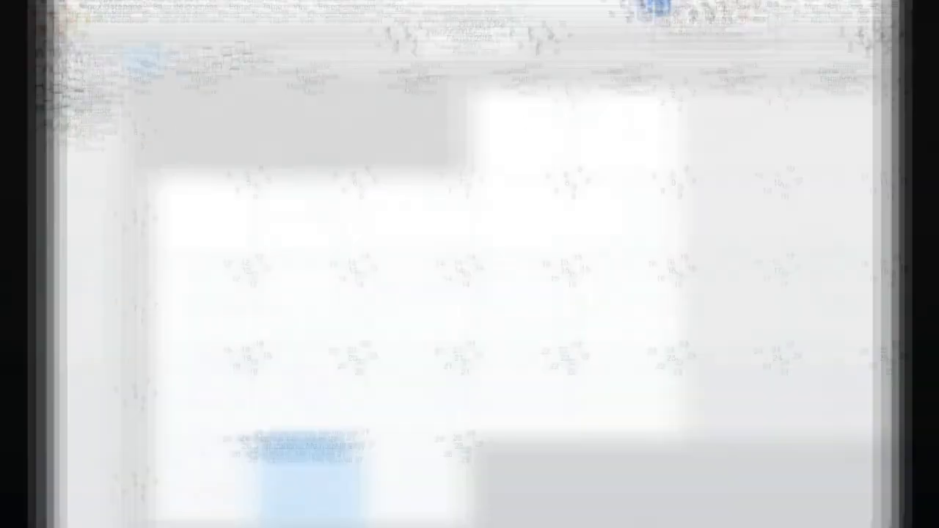